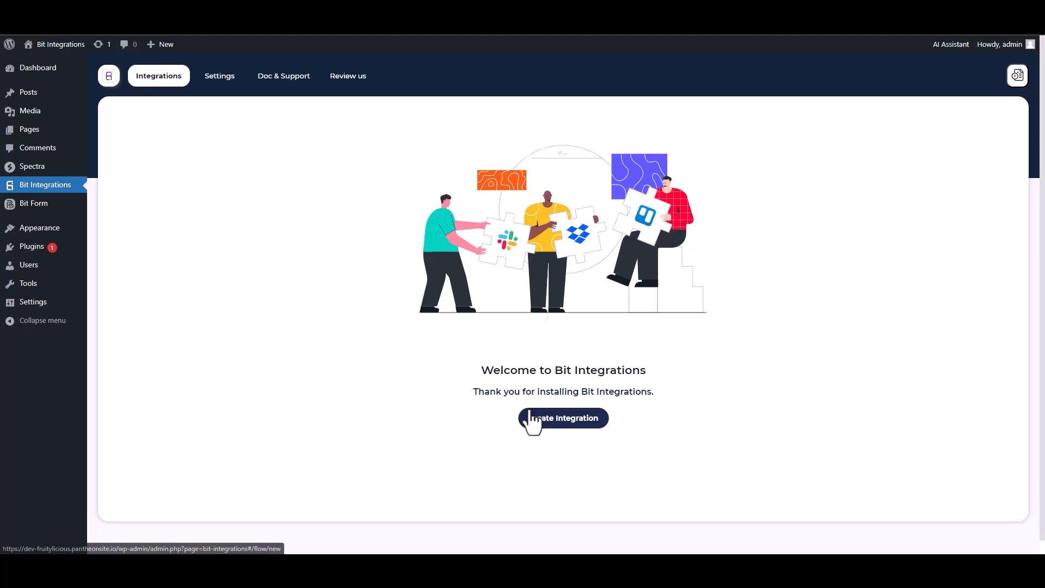
Step: Create a new integration with Spectra as the trigger and start fetching its form data
type("sp")
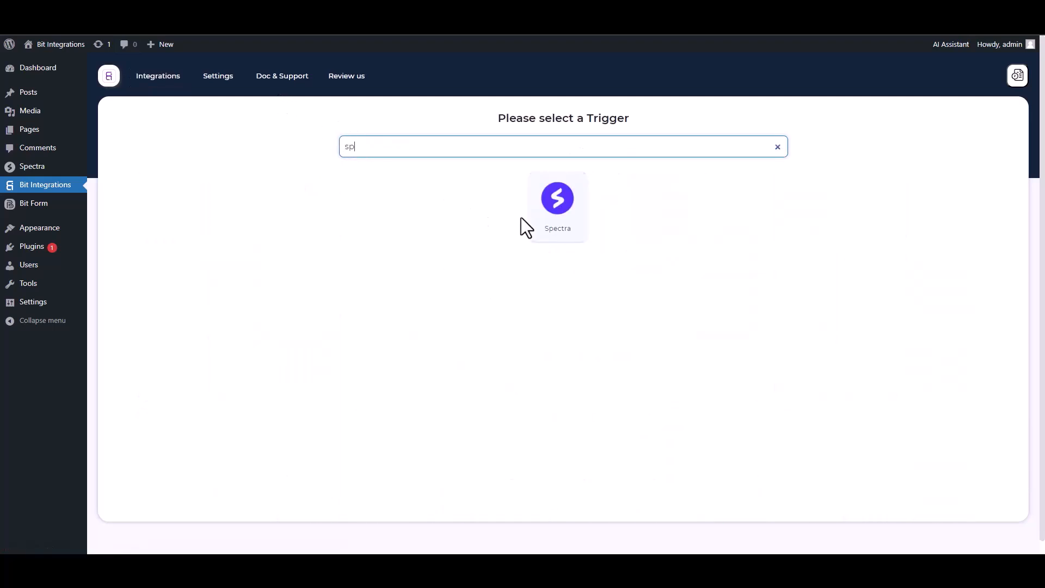
left_click(525, 217)
left_click(558, 252)
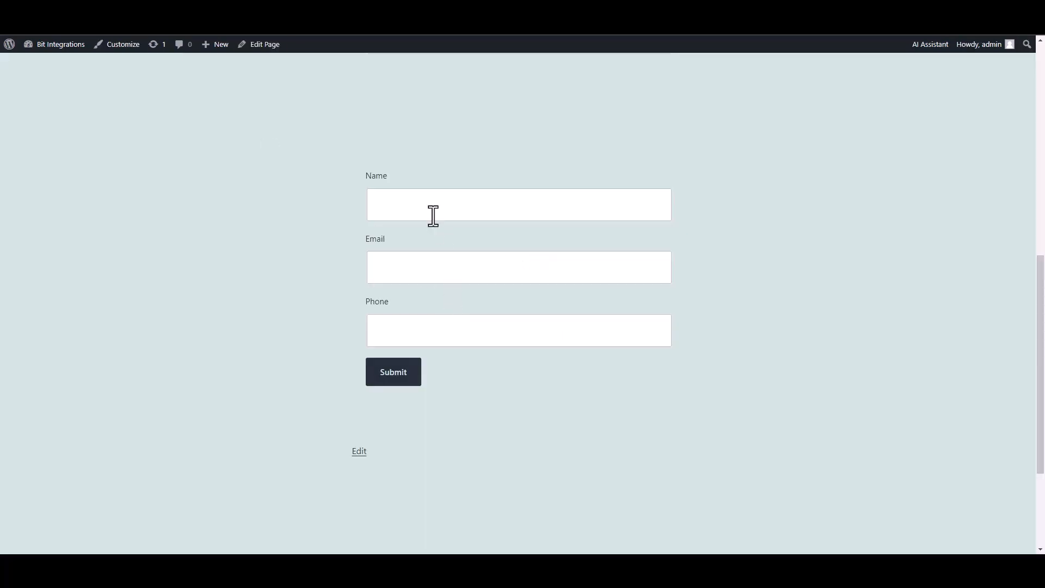
Step: Enter the name 'test' and a test e-mail address in the Spectra form
left_click(431, 214)
type("test")
left_click(618, 270)
type("test@gmail.com")
key("Tab")
Step: Enter a phone number, submit the form, and select the fetched id, Name, Email and Phone fields
type("45645625")
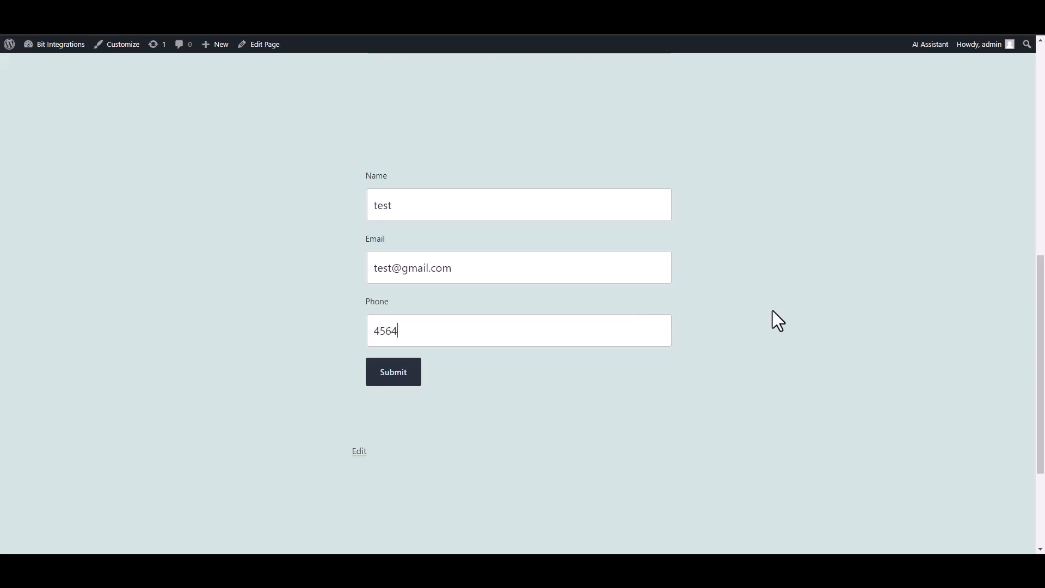
left_click(403, 381)
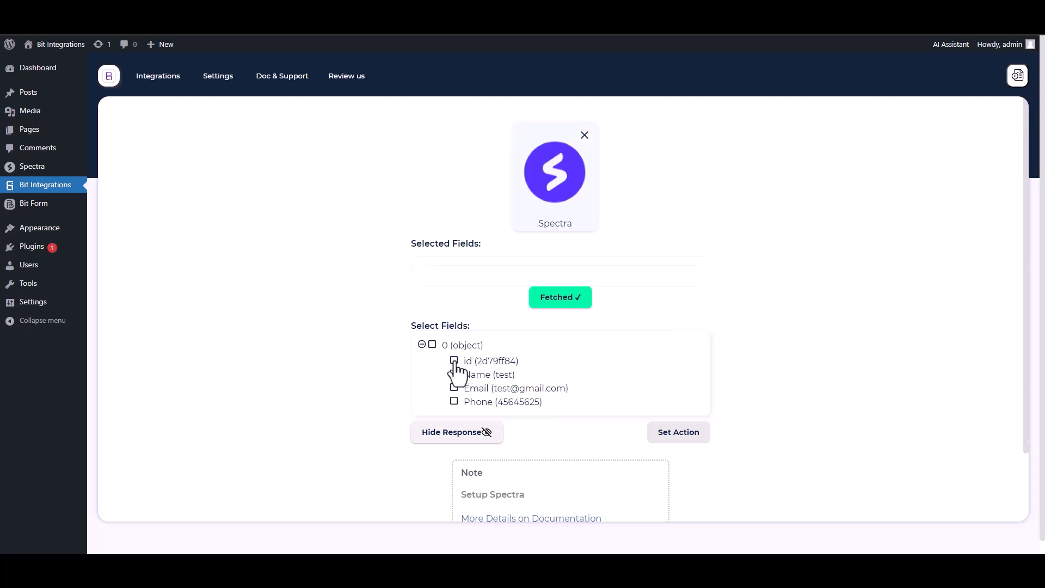
left_click(455, 362)
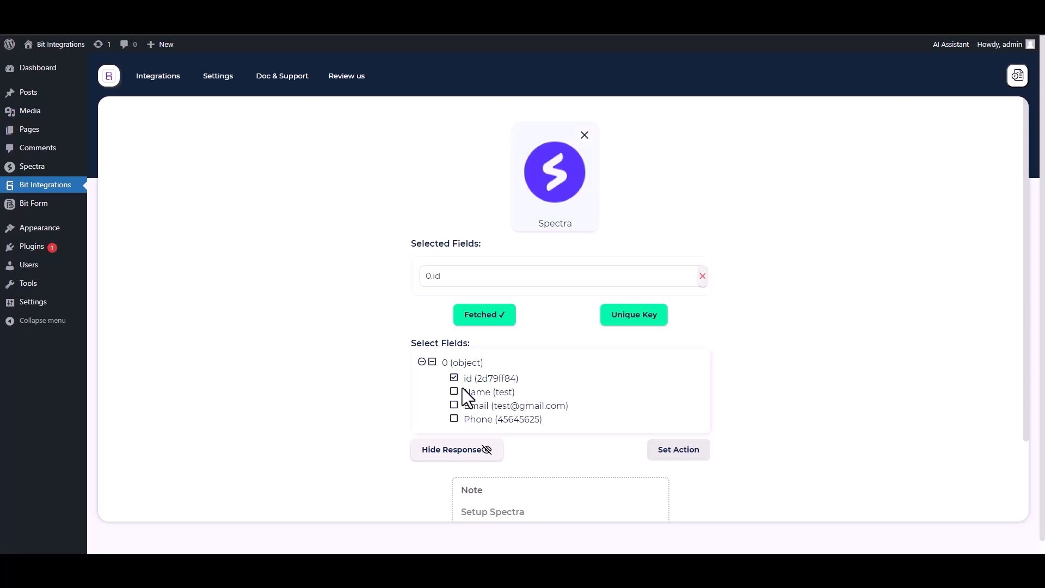
left_click(455, 392)
left_click(455, 432)
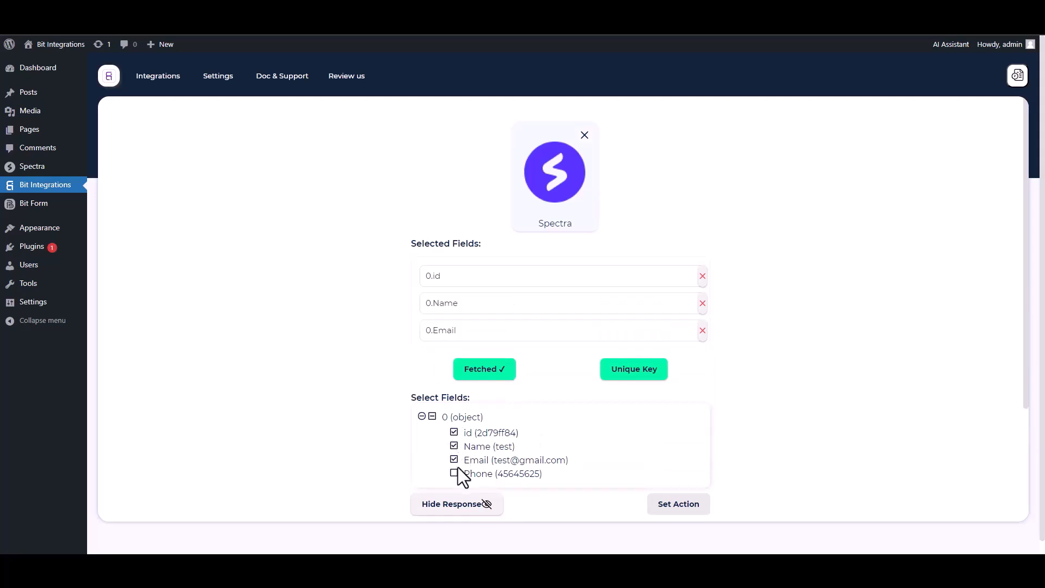
left_click(455, 473)
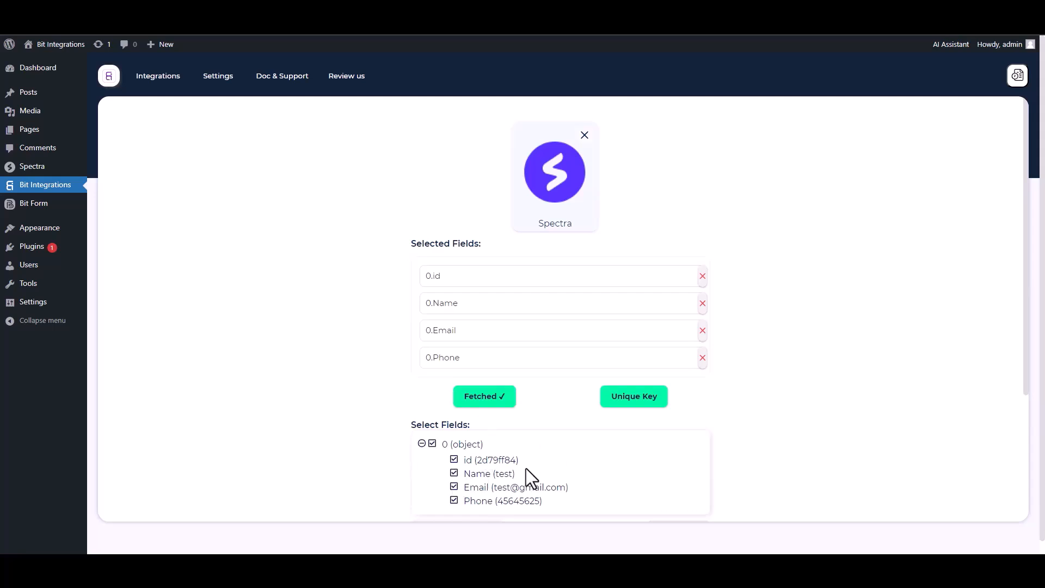
Step: Set 0.id as the trigger's unique key
left_click(632, 406)
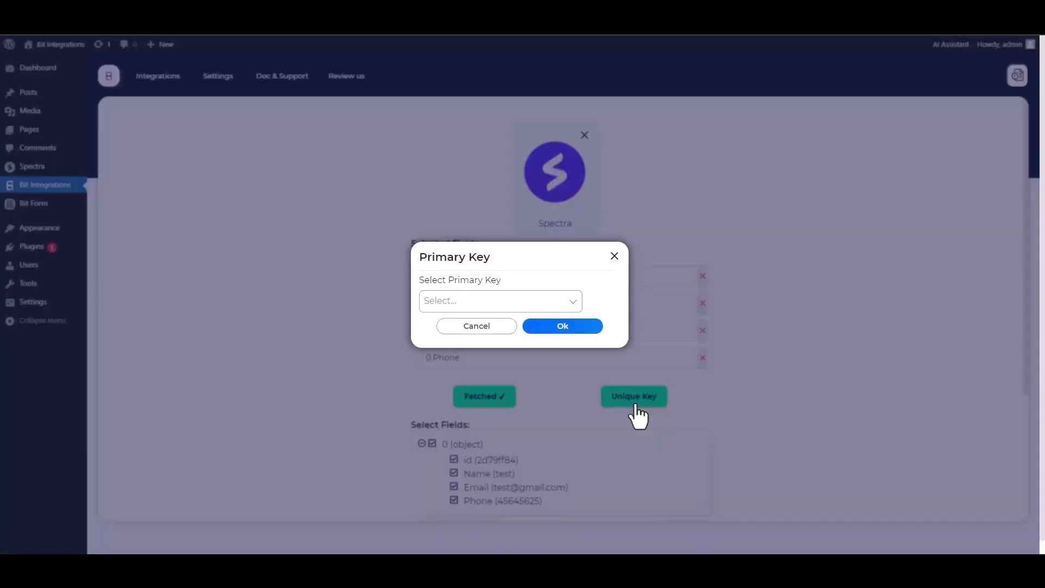
left_click(492, 301)
left_click(442, 327)
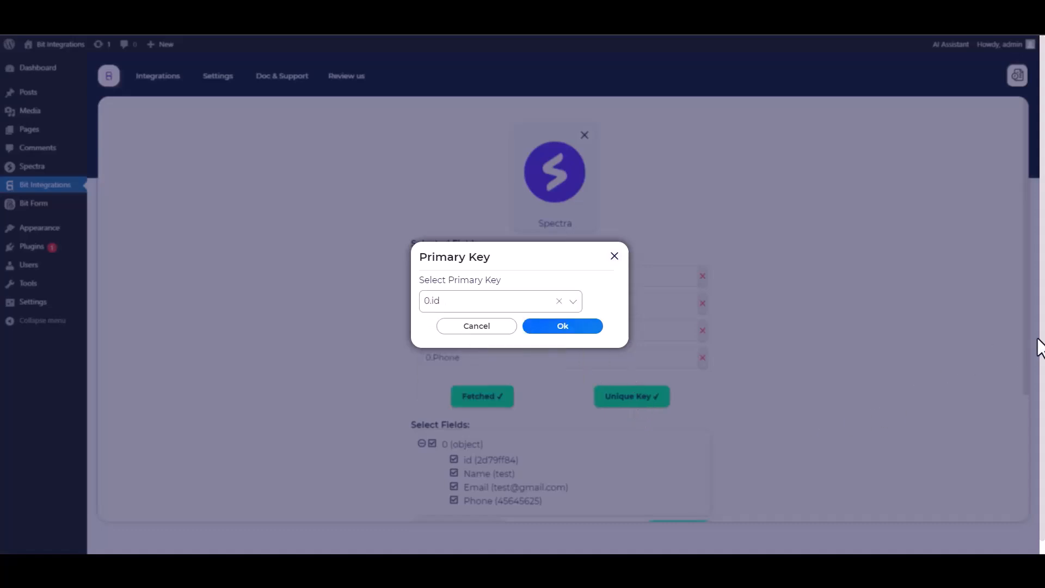
left_click(562, 328)
scroll(750, 328, "down", 1)
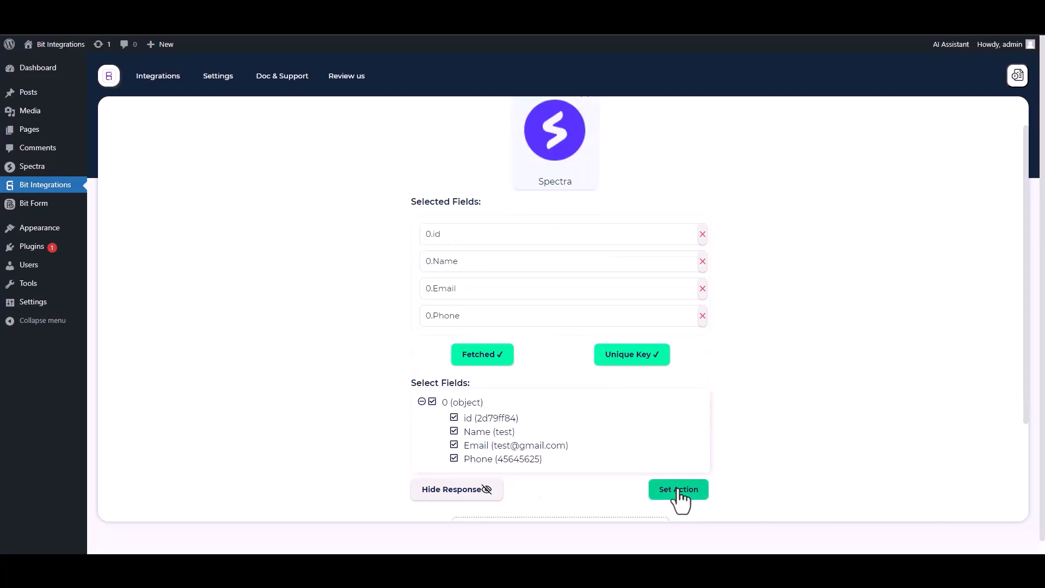
Step: Choose Smaily as the integration's action app
left_click(679, 489)
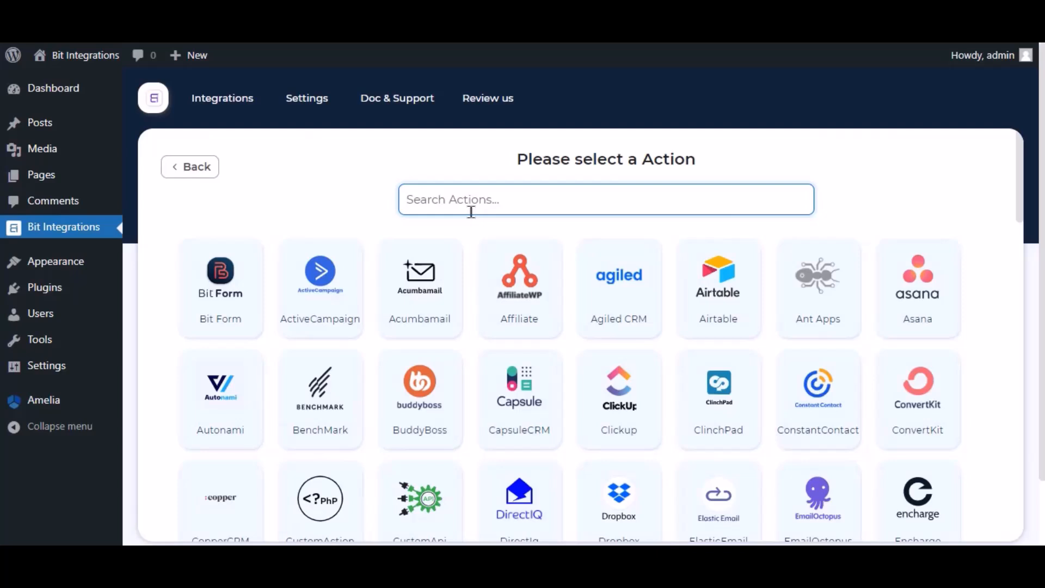
type("sma")
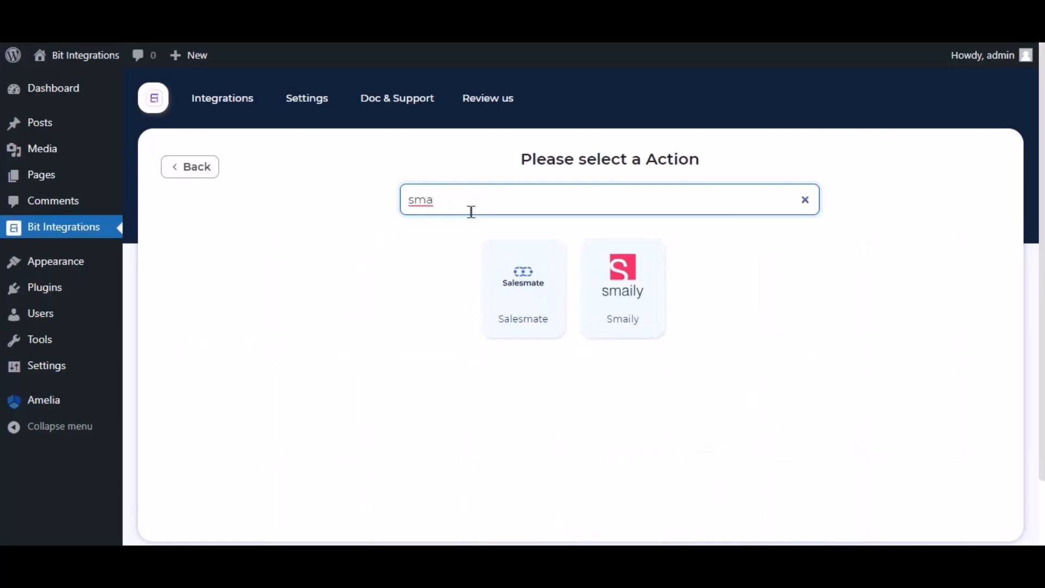
type("ilt")
key("BackSpace")
type("y")
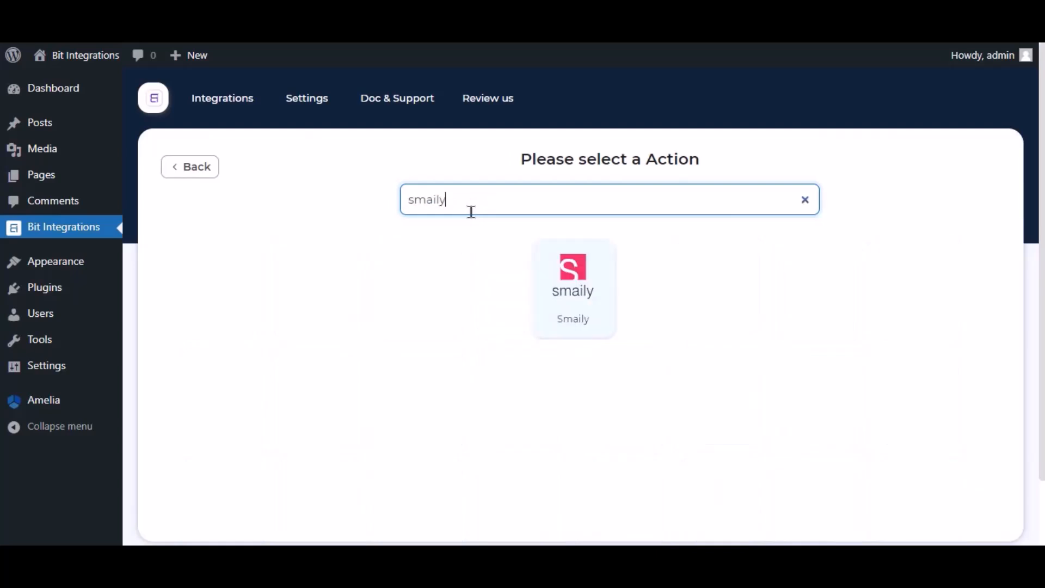
left_click(571, 303)
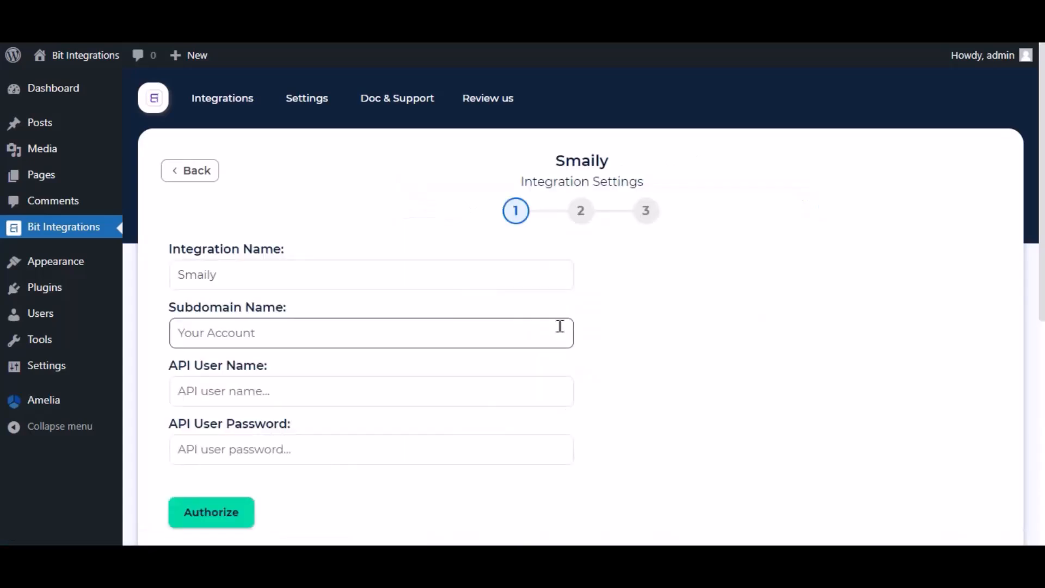
Step: Focus the Subdomain Name field and switch to the Smaily account tab
left_click(250, 278)
left_click_drag(250, 278, 286, 312)
left_click(255, 325)
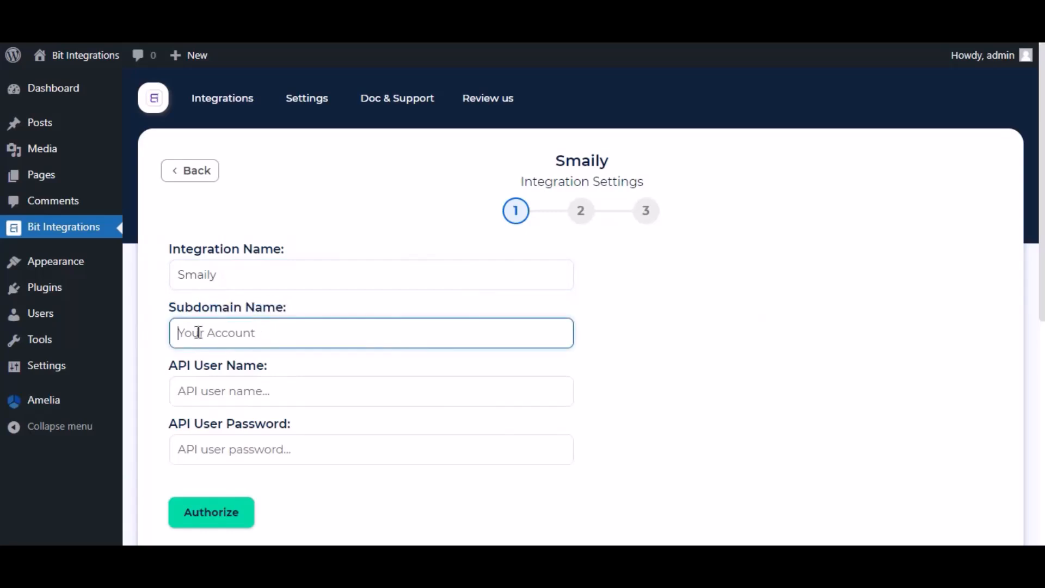
left_click(326, 22)
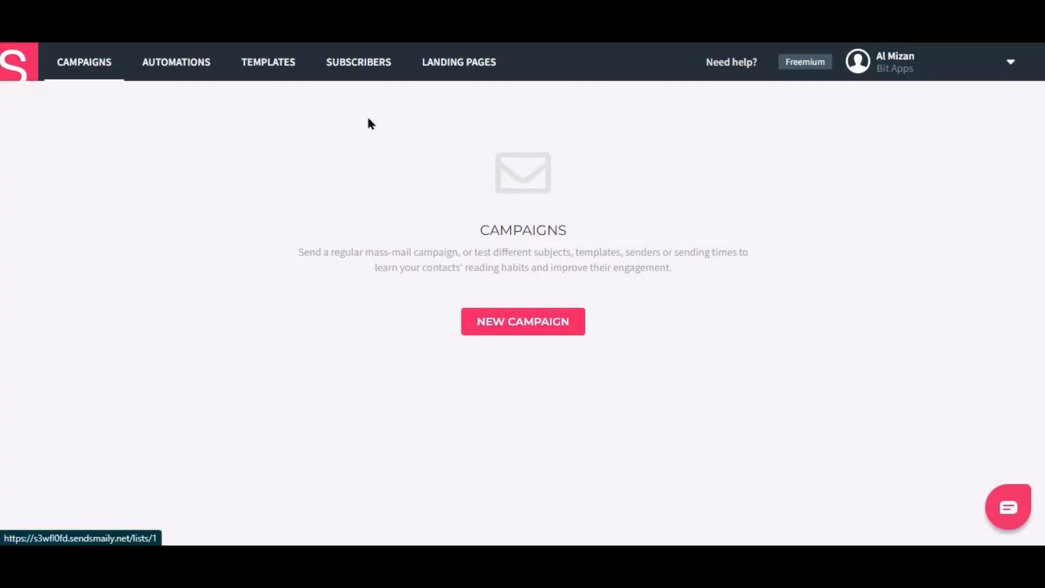
Step: Copy the account subdomain from Smaily Preferences into the Subdomain Name field
left_click(903, 81)
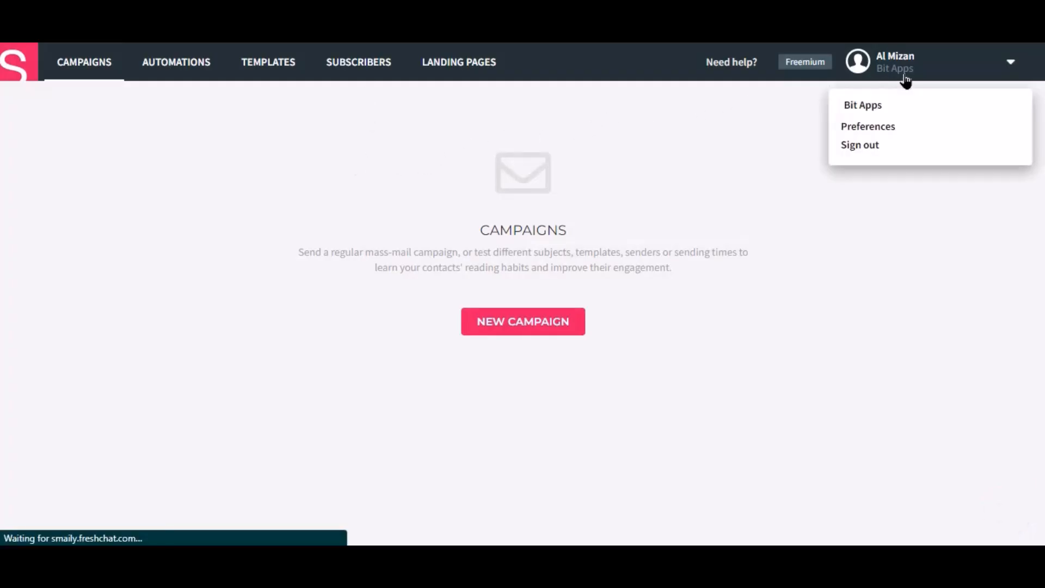
left_click(873, 134)
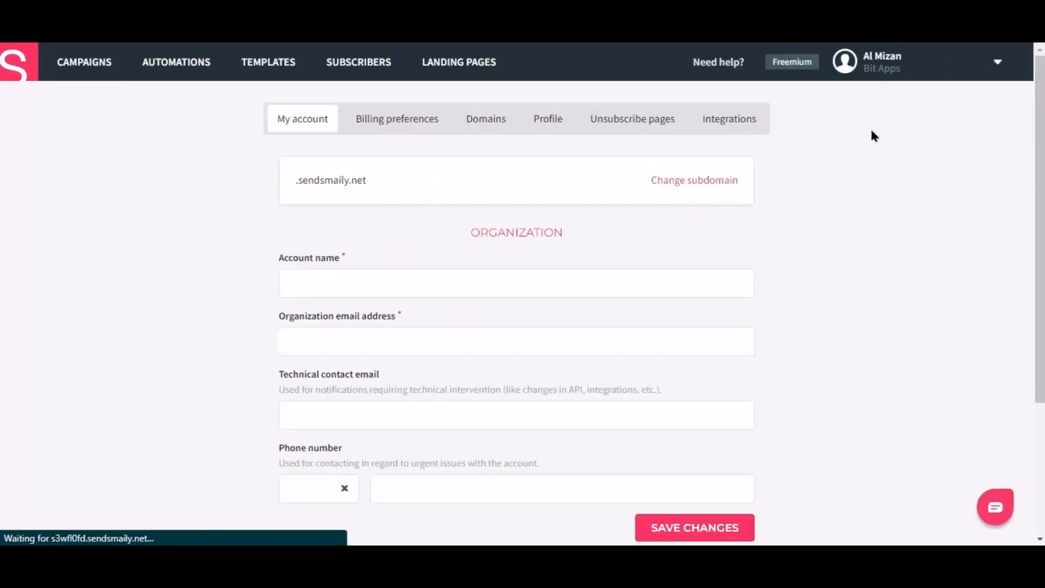
double_click(303, 181)
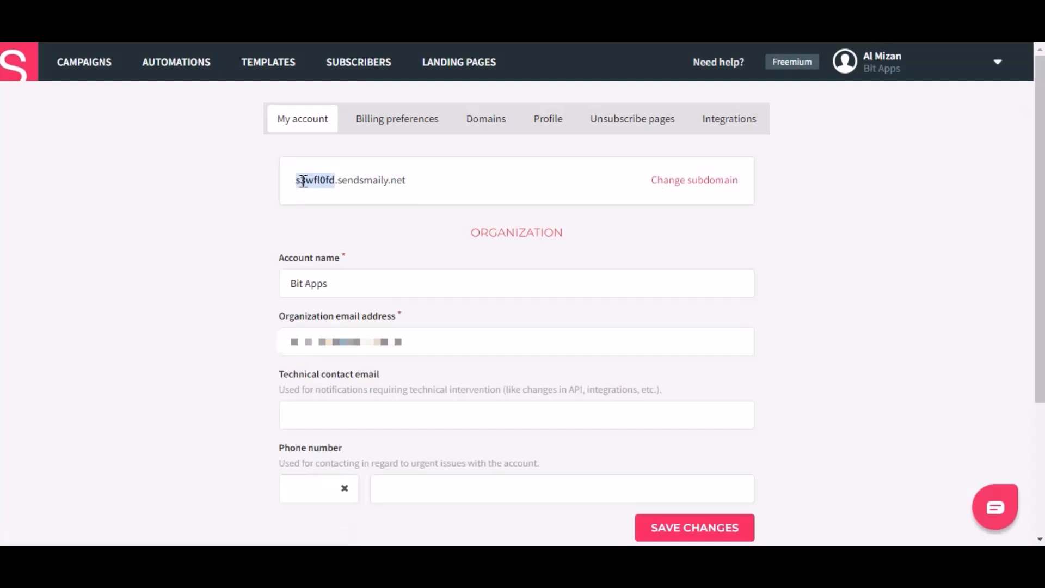
right_click(303, 181)
left_click(327, 191)
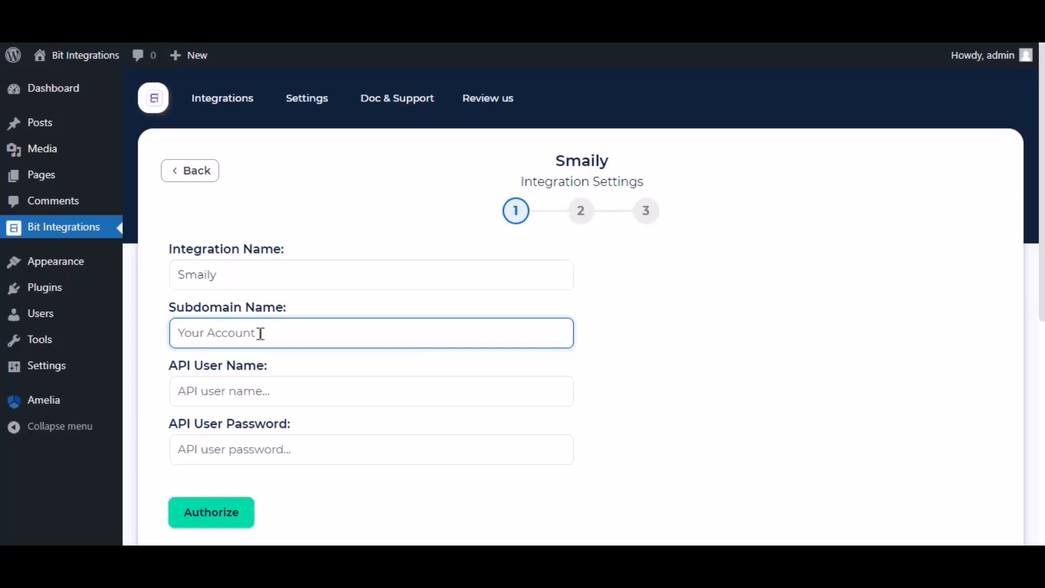
right_click(259, 334)
left_click(299, 212)
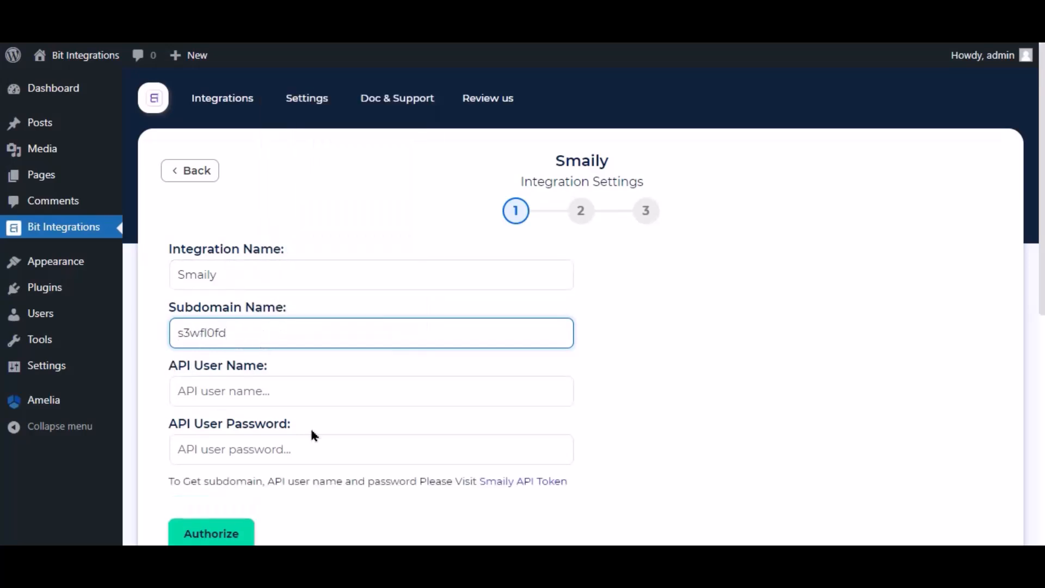
left_click(533, 486)
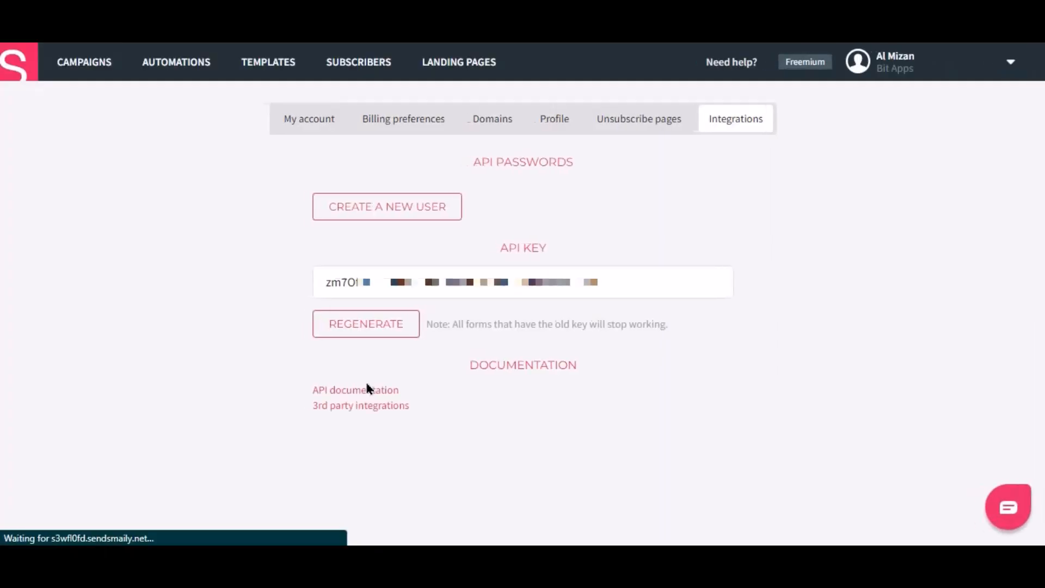
Step: Create a new Smaily API user and paste its user name into API User Name
left_click(370, 207)
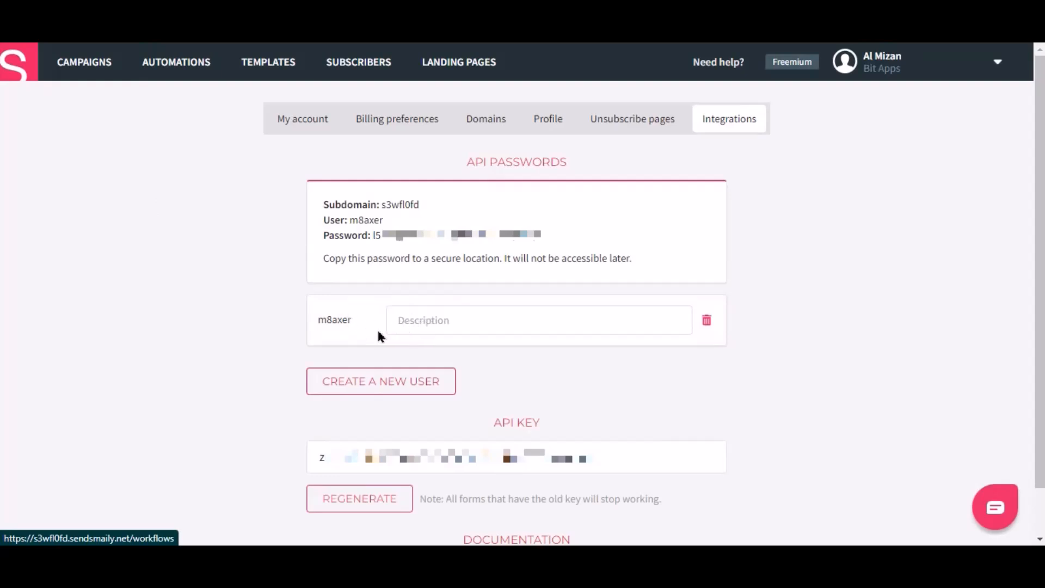
double_click(366, 223)
right_click(368, 223)
left_click(398, 233)
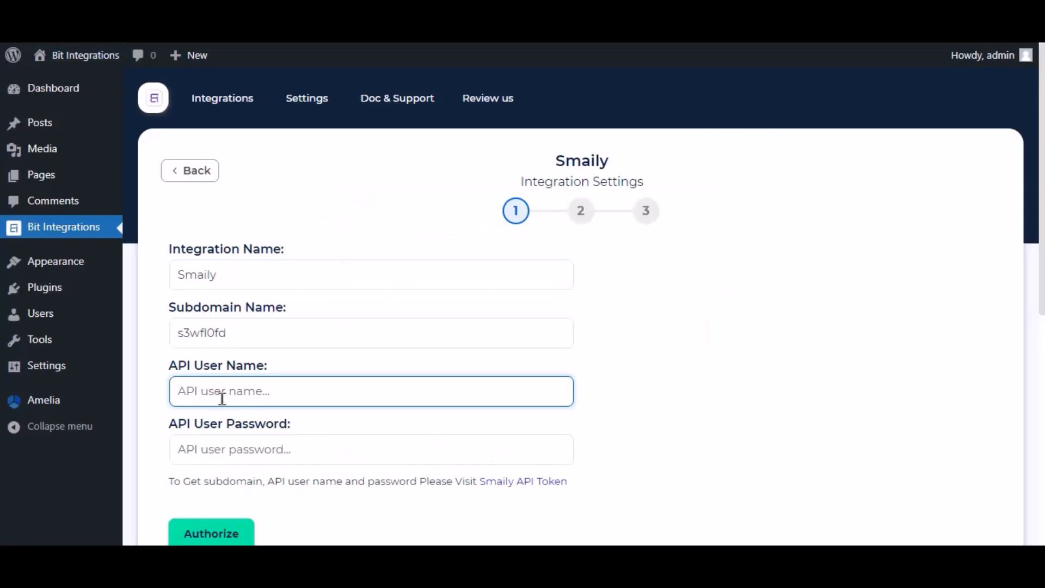
right_click(234, 371)
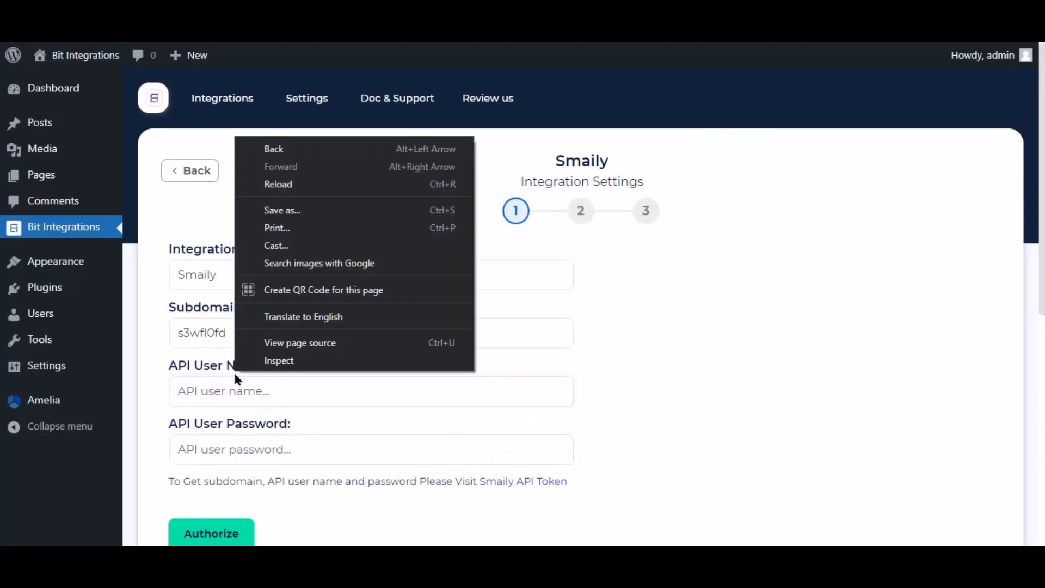
right_click(216, 393)
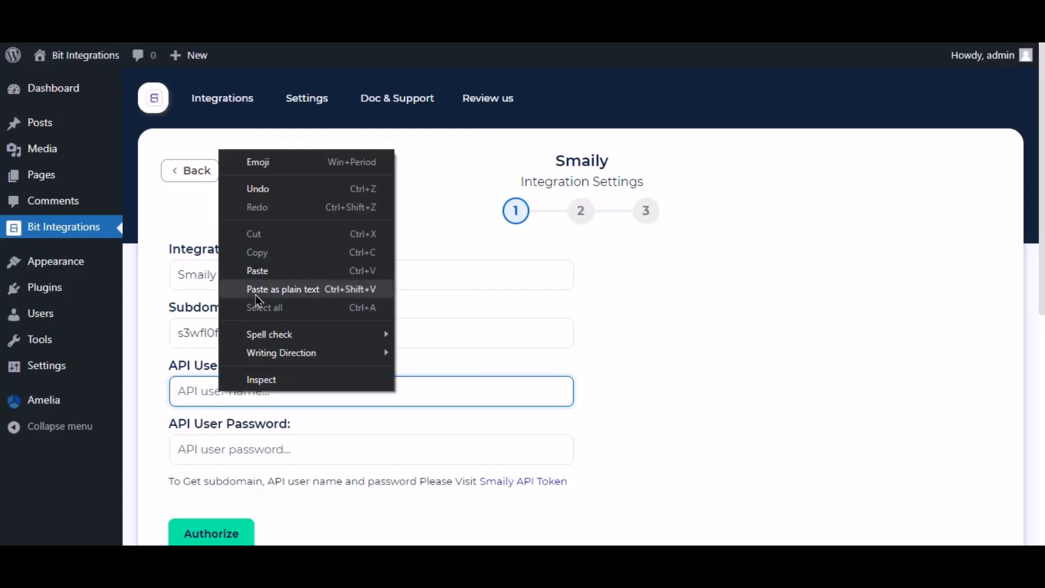
left_click(257, 270)
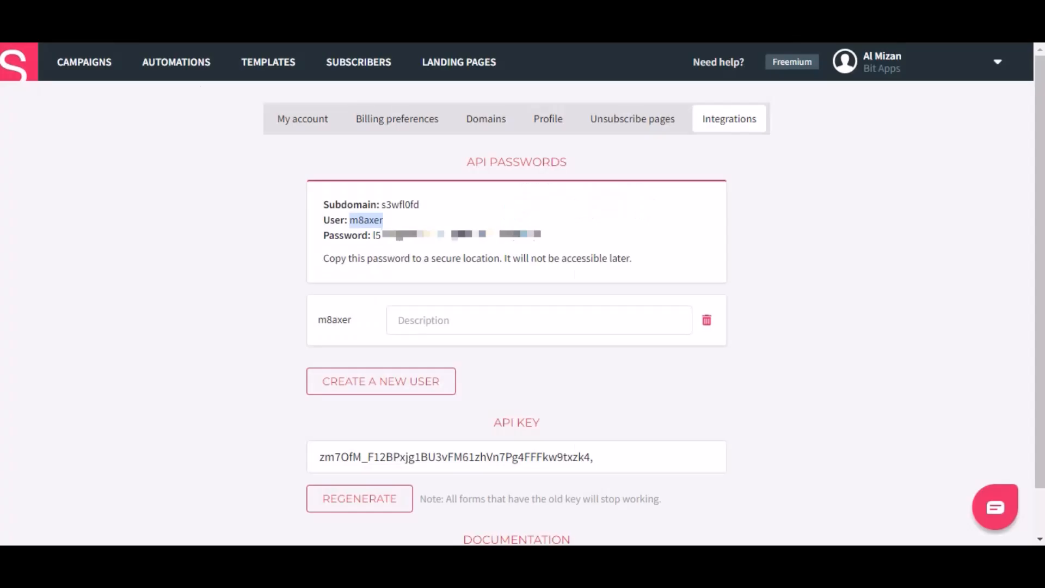
Step: Copy the generated API password into the API User Password field
left_click(373, 236)
left_click_drag(375, 236, 570, 240)
right_click(509, 235)
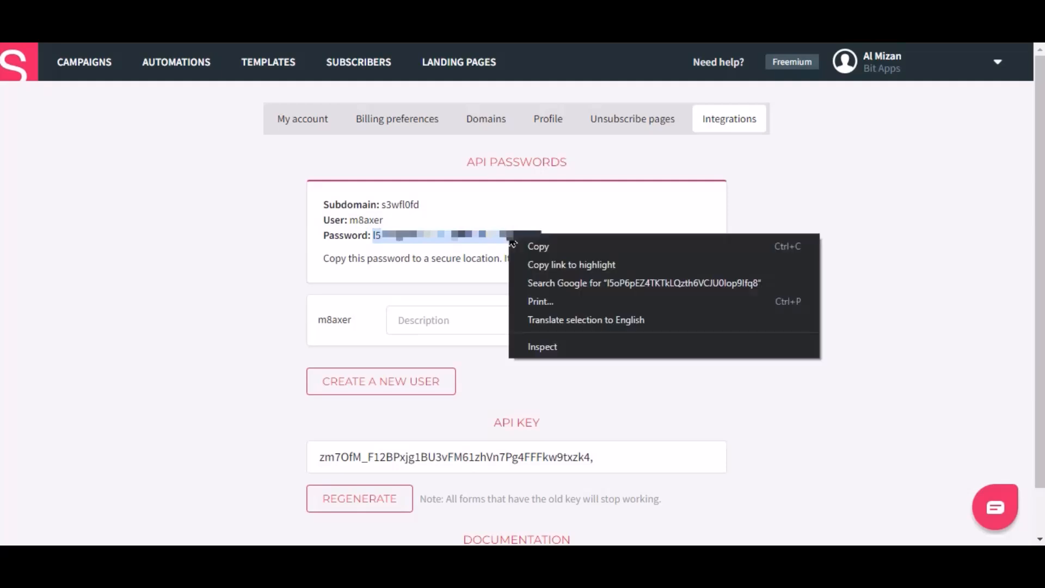
left_click(542, 243)
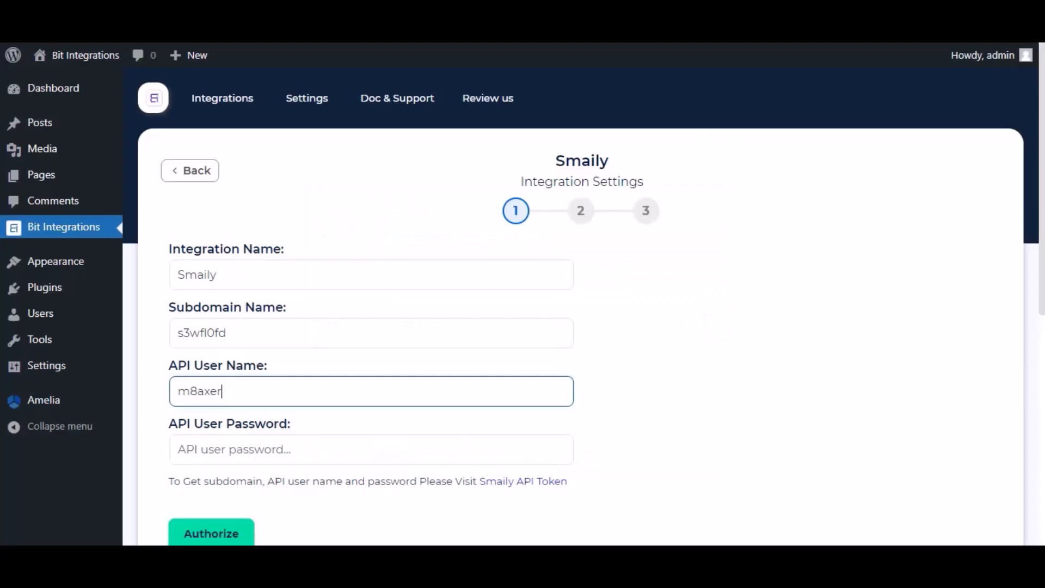
left_click(266, 442)
right_click(270, 451)
left_click(306, 323)
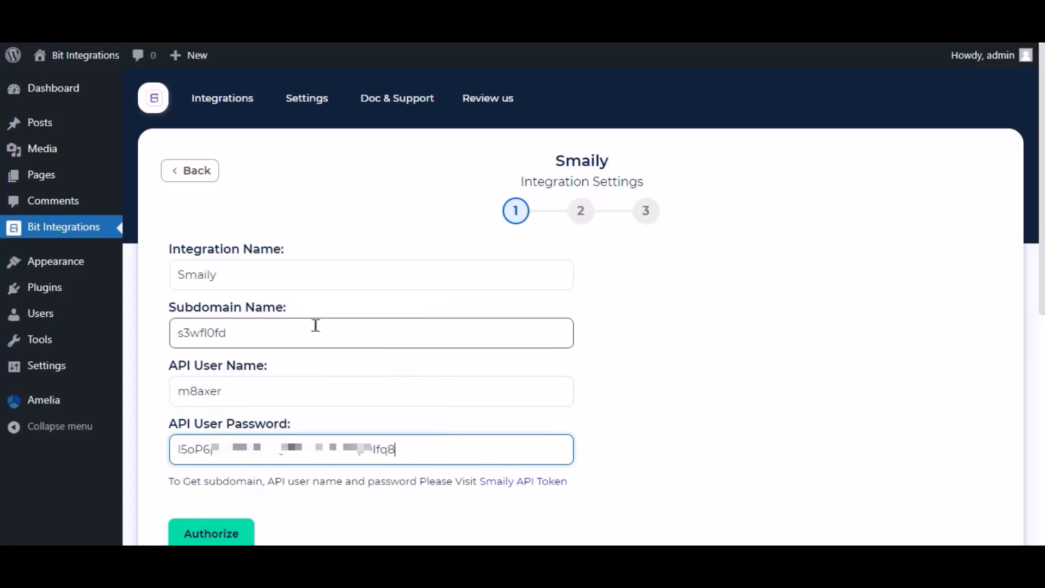
Step: Authorize the Smaily connection and map the customer_email form field to Smaily's Email
left_click(228, 530)
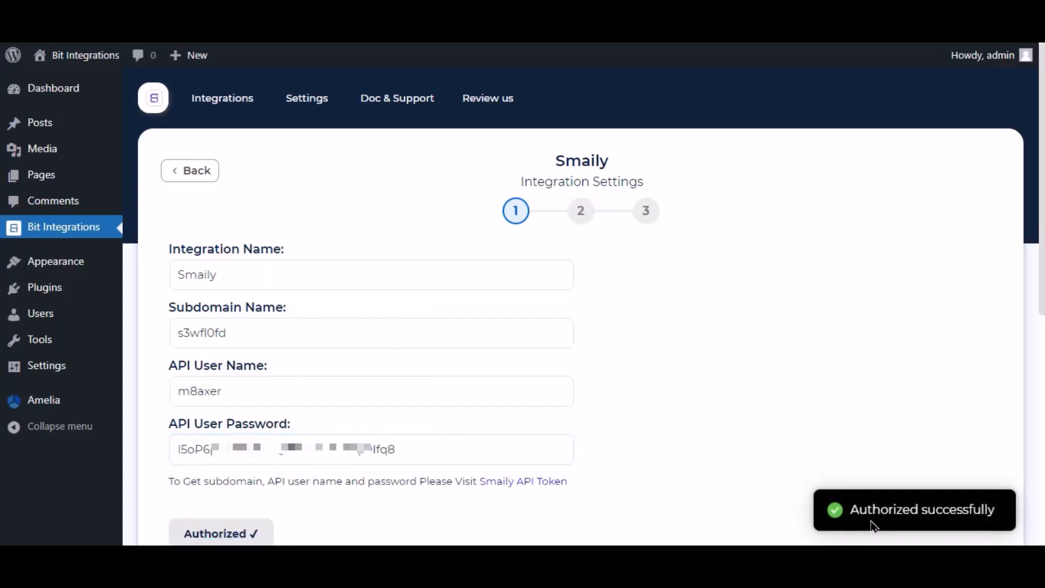
scroll(844, 436, "down", 3)
left_click(825, 401)
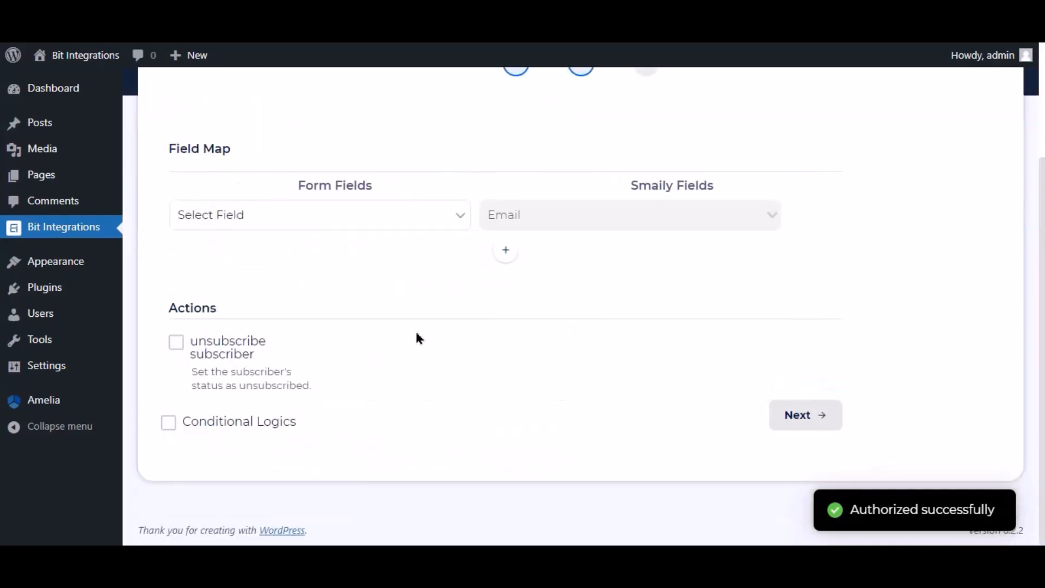
left_click(236, 222)
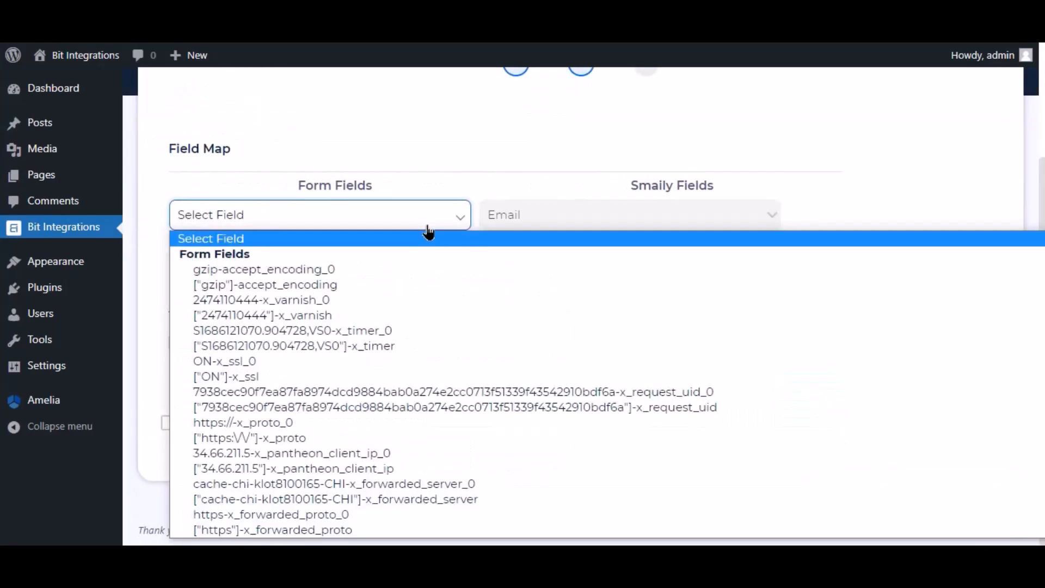
key("s")
key("s")
key("s")
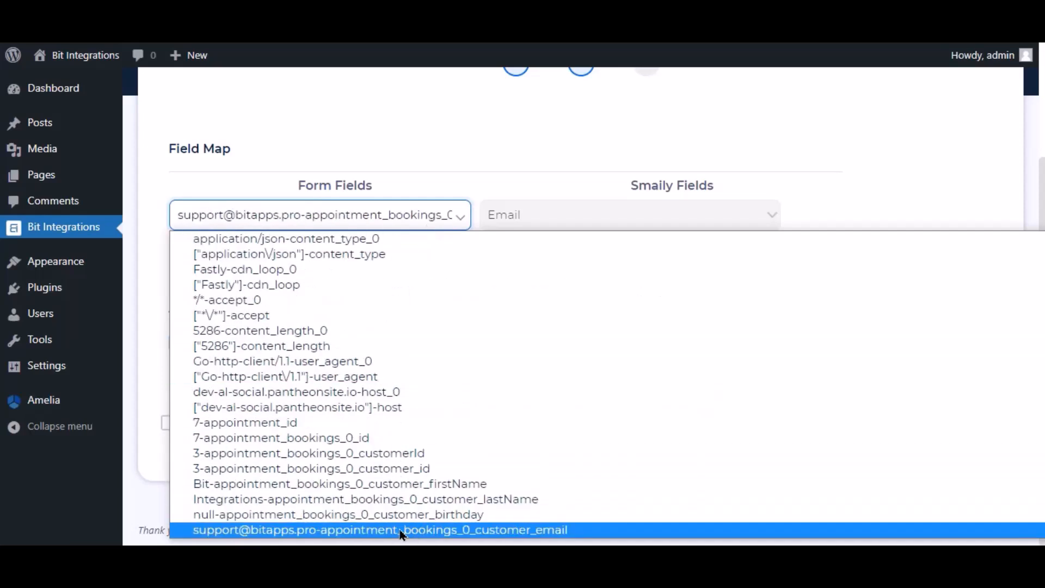
left_click(417, 532)
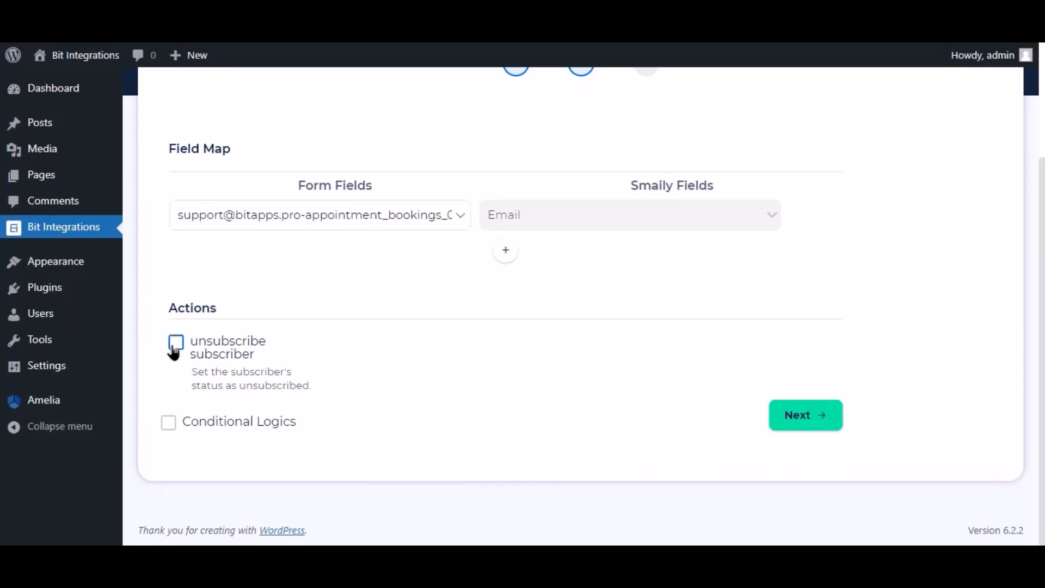
Step: Leave conditional logic off, then finish and save the integration
left_click(168, 423)
scroll(168, 427, "down", 3)
mouse_move(661, 370)
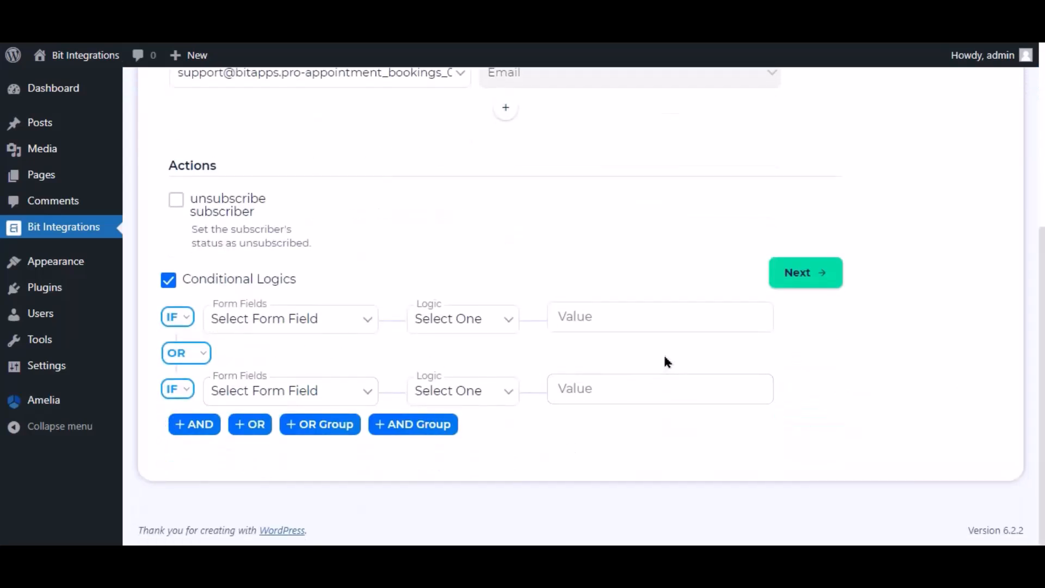
left_click(169, 282)
left_click(808, 416)
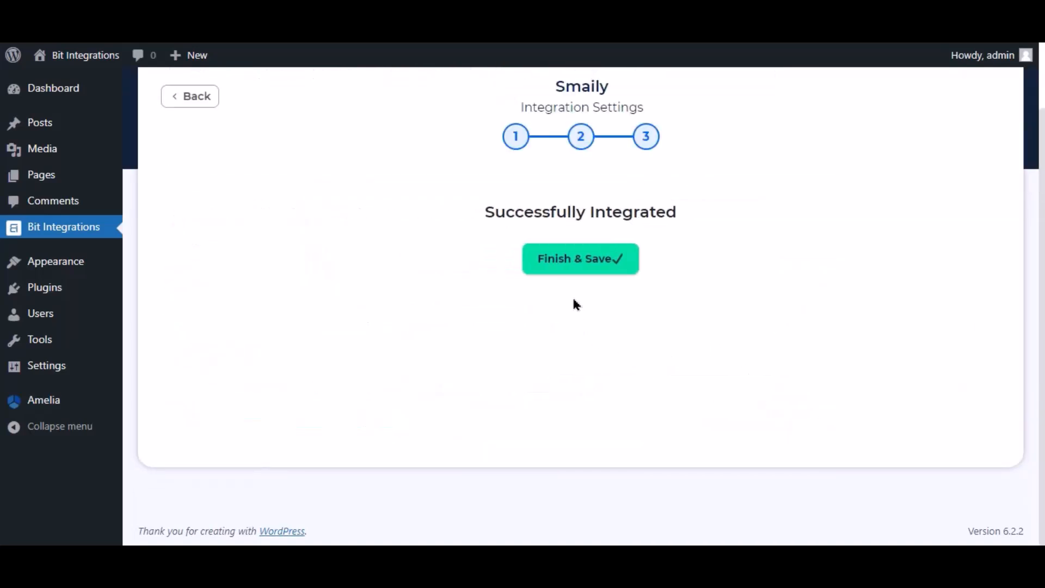
left_click(578, 260)
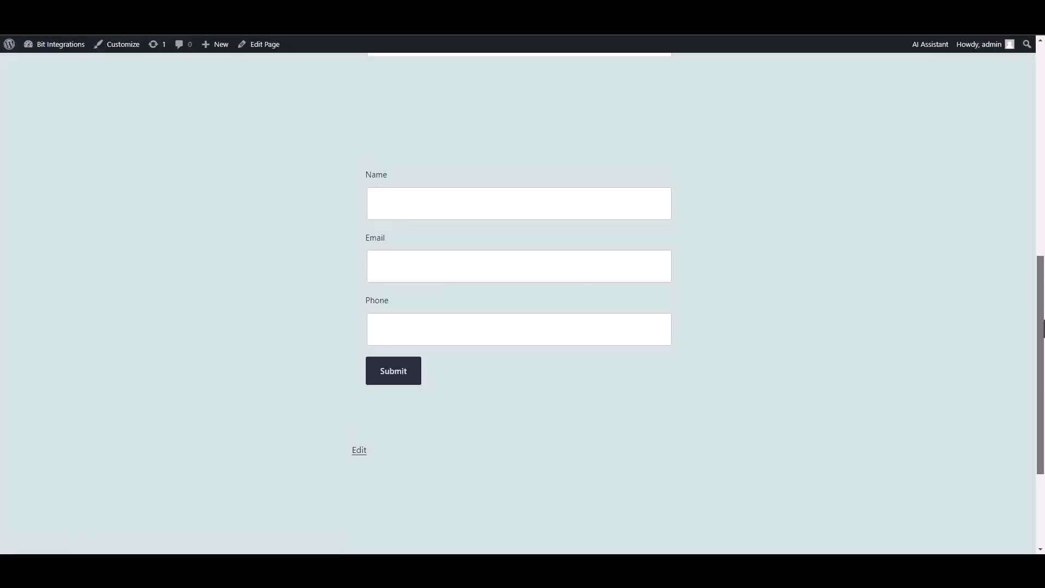
left_click(633, 221)
Step: Submit a test entry named 'Bit Integration' with a sample e-mail and phone number
type("Bi")
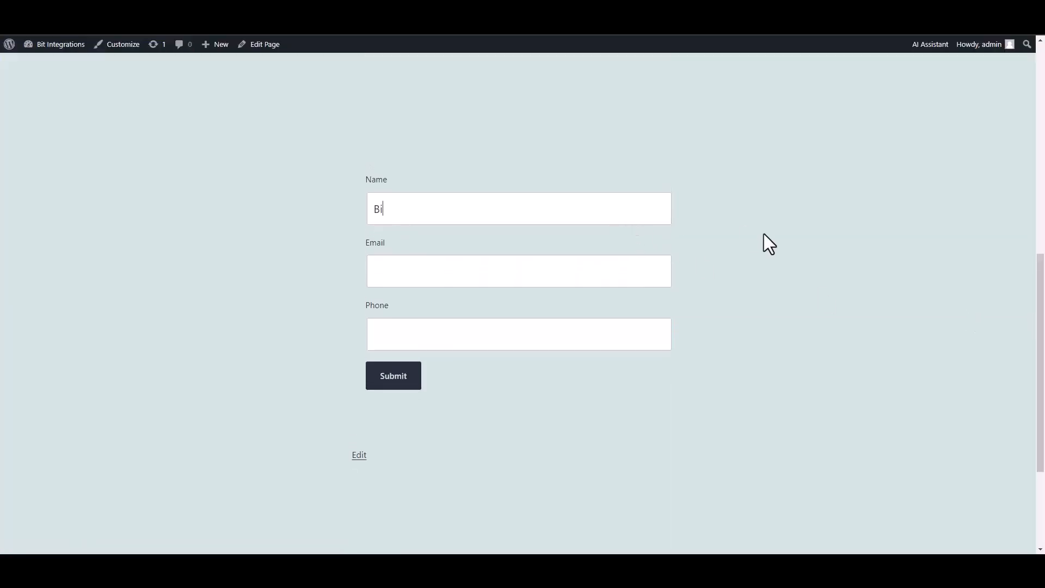
type("t Integrations")
left_click(596, 263)
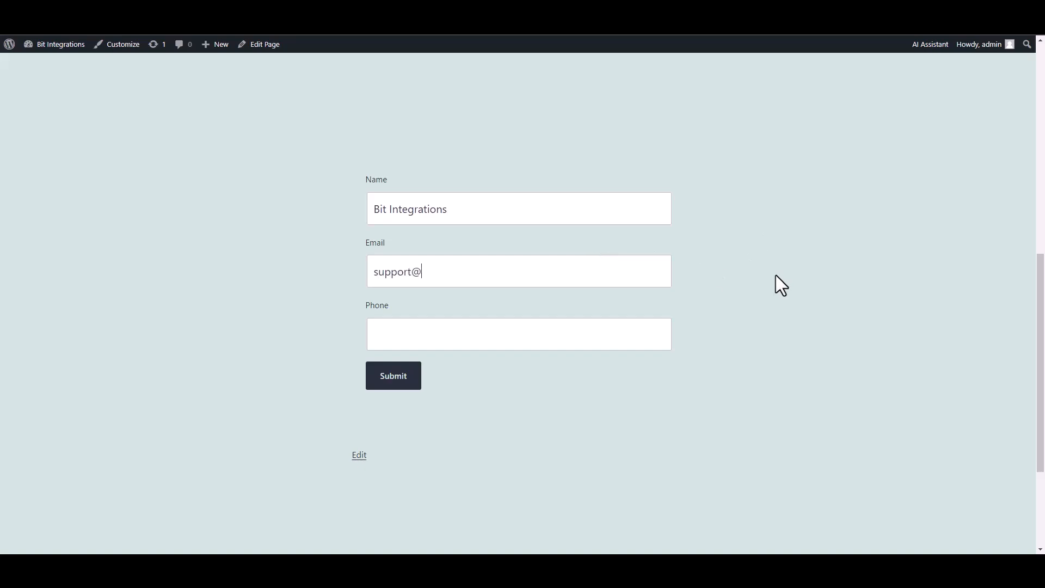
left_click(612, 330)
type("444555666")
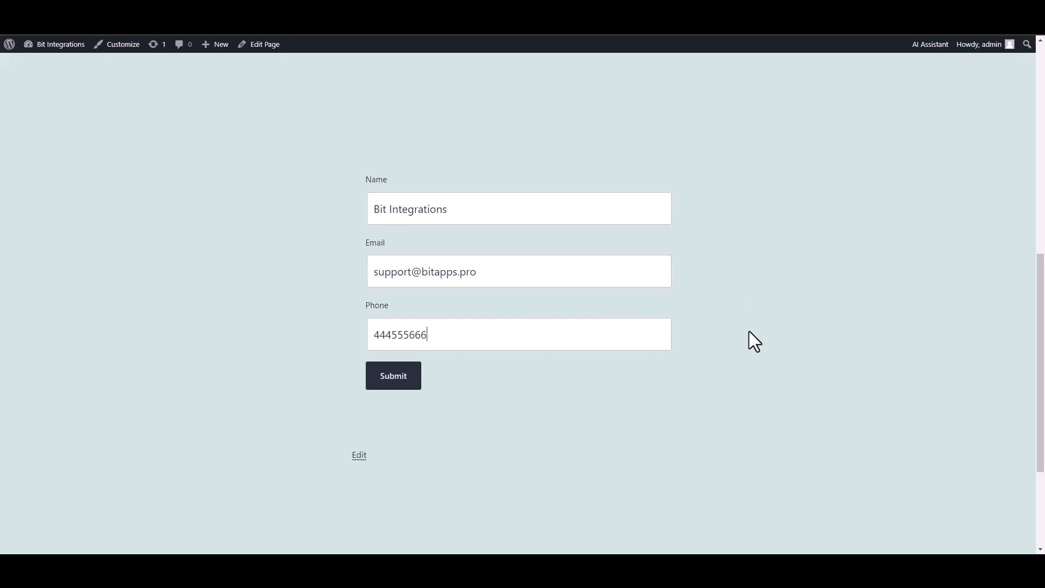
left_click(417, 385)
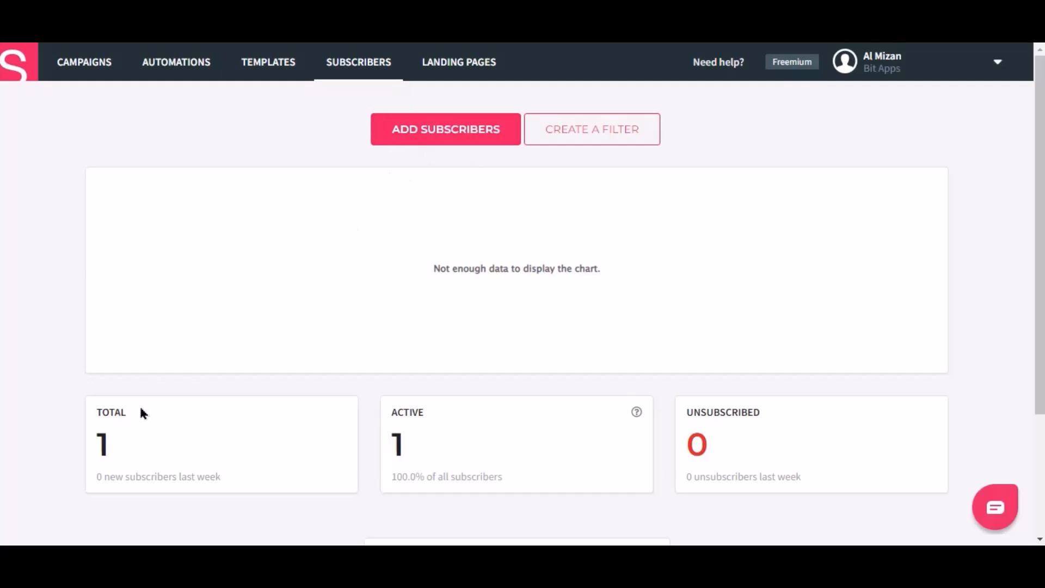
Step: Open Smaily's All subscribers segment to see the test subscriber
scroll(170, 427, "down", 3)
left_click(135, 445)
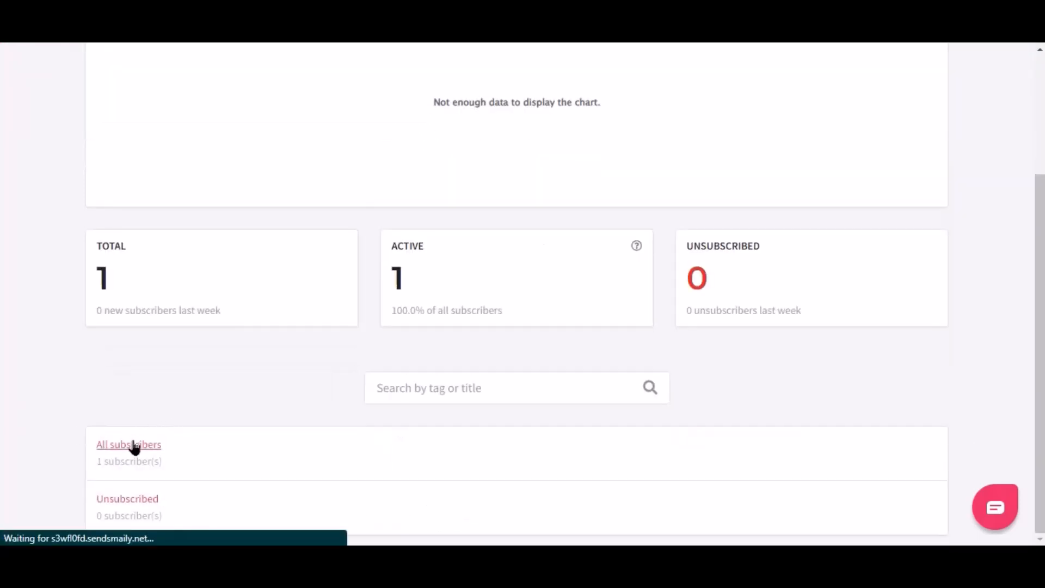